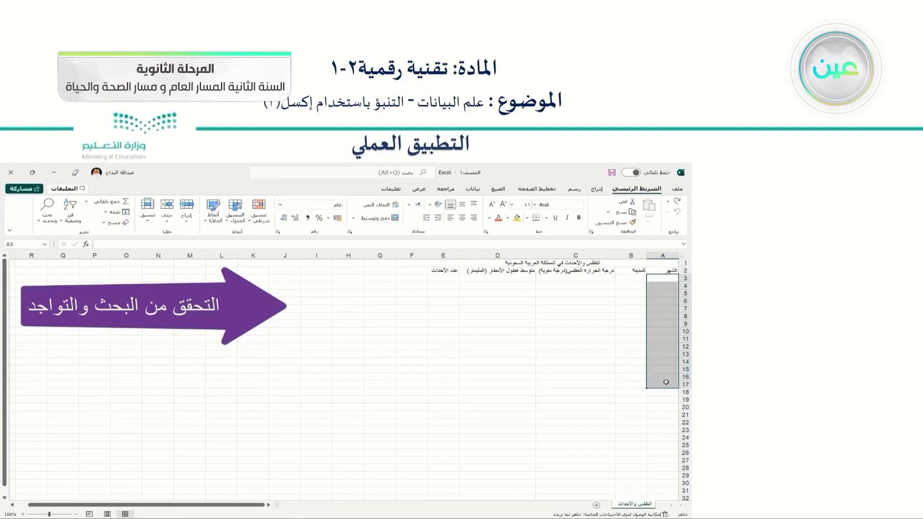
Start a data validation rule for A3:A17 that allows a list (قائمة) and does not ignore blanks
{"action": "left_click", "coordinate": [473, 189]}
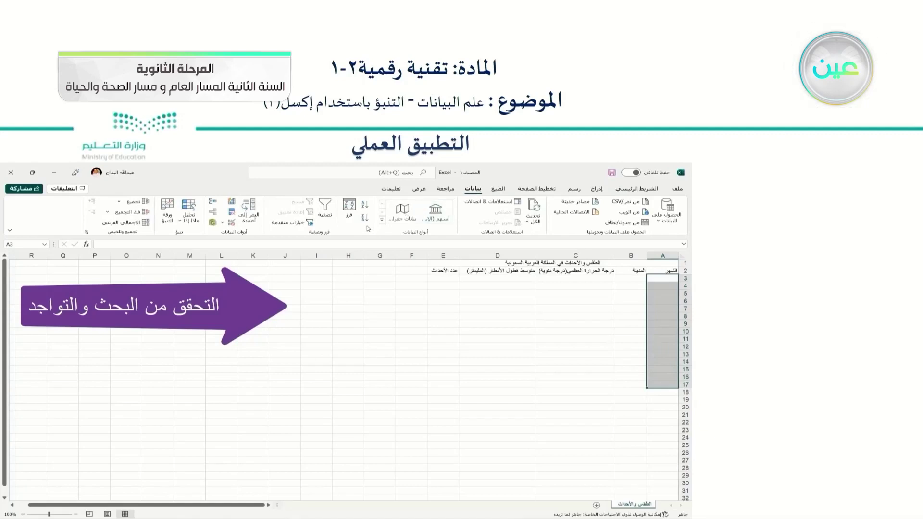
{"action": "left_click", "coordinate": [224, 224]}
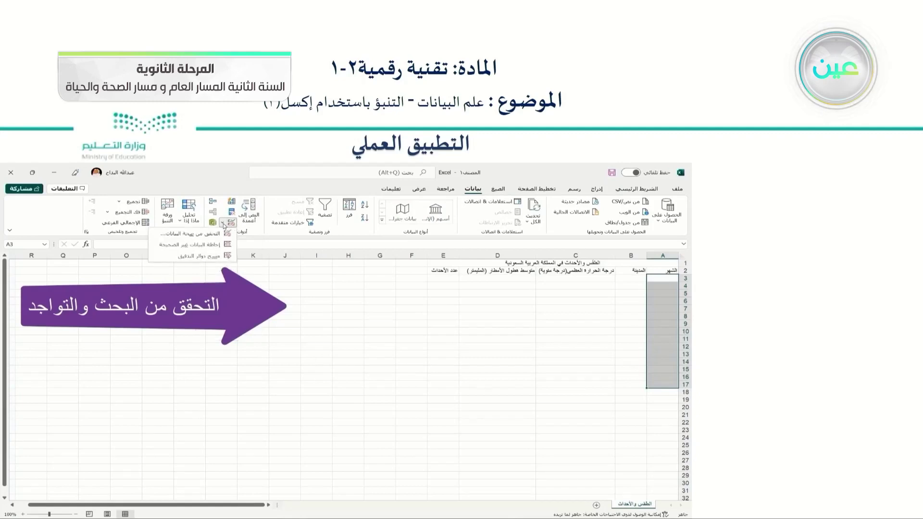
{"action": "left_click", "coordinate": [224, 235]}
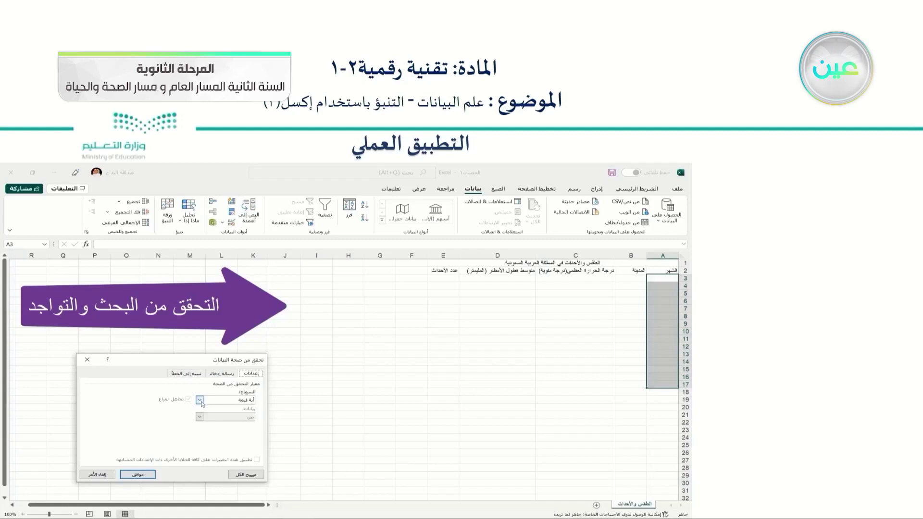
{"action": "left_click", "coordinate": [200, 401]}
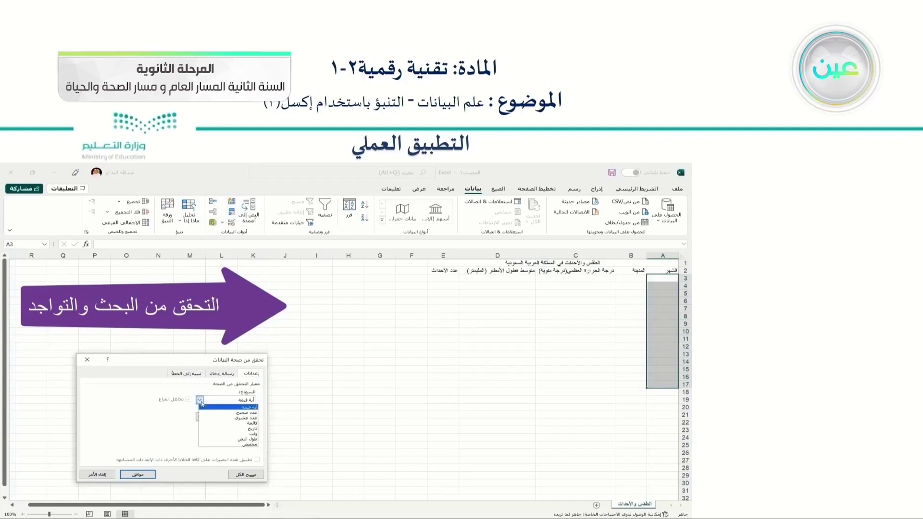
{"action": "left_click", "coordinate": [210, 423]}
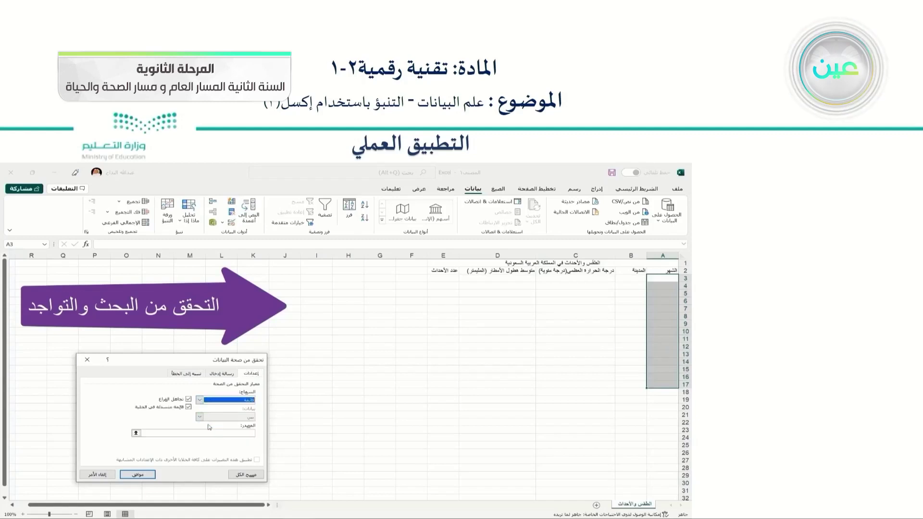
{"action": "left_click", "coordinate": [188, 400]}
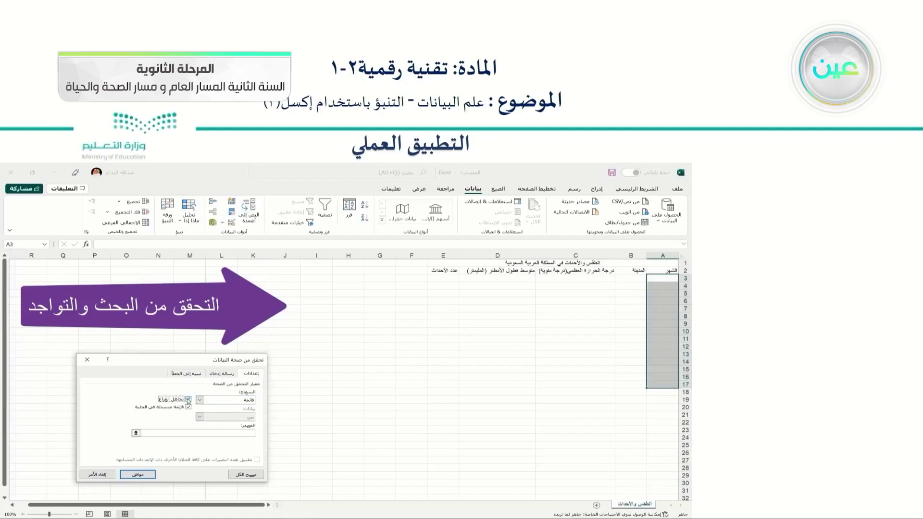
Enter the month names يناير, فبراير, مارس, أبريل, مايو, يونيو, يوليو, سبتمبر, أكتوبر and نوفمبر as the list source
{"action": "left_click", "coordinate": [223, 435]}
{"action": "type", "text": "ي"}
{"action": "type", "text": "يانا"}
{"action": "type", "text": "ت"}
{"action": "type", "text": ",فبرا"}
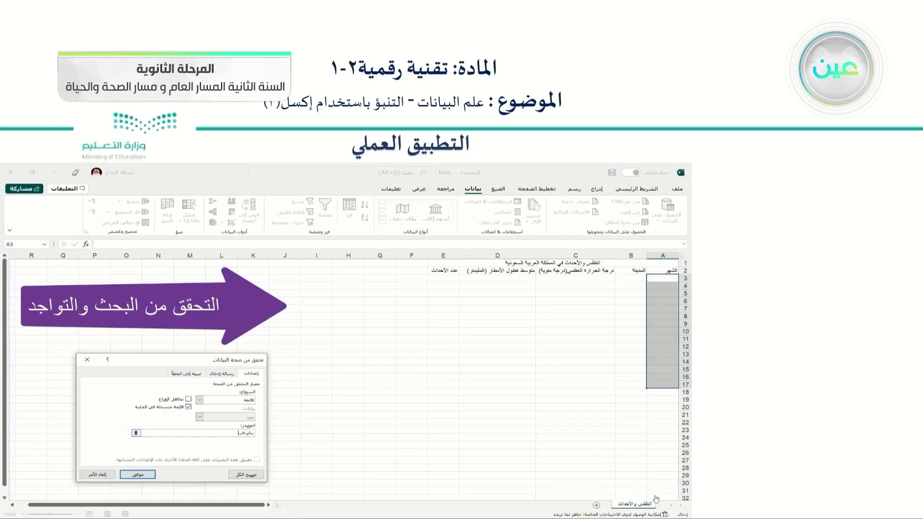
{"action": "type", "text": "ير"}
{"action": "type", "text": "،مارس،أبريل،مايو،يونيو،يوليو،سبتمبر،"}
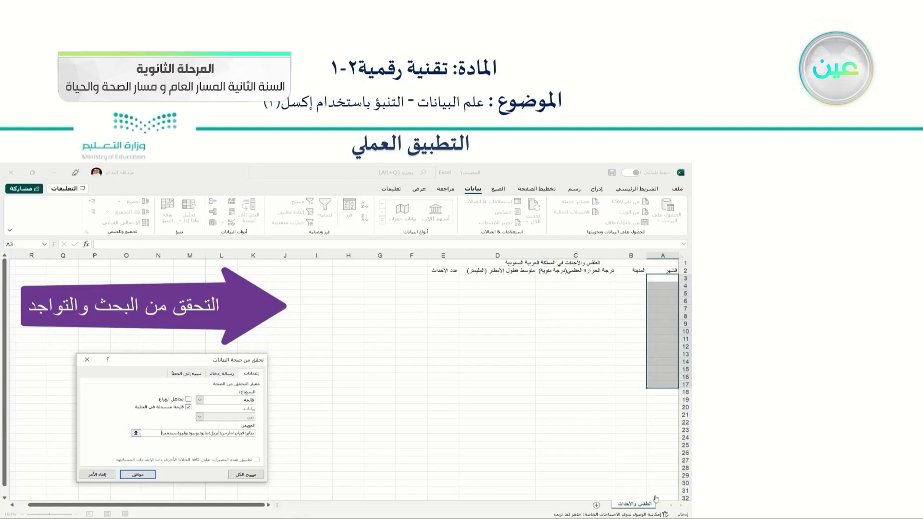
{"action": "type", "text": "أكتوب"}
{"action": "type", "text": "ر،نو"}
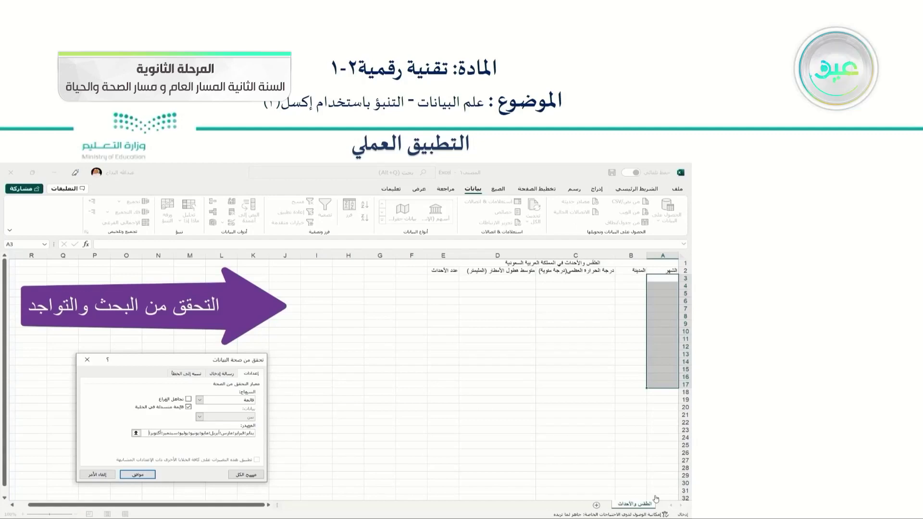
{"action": "type", "text": "فم"}
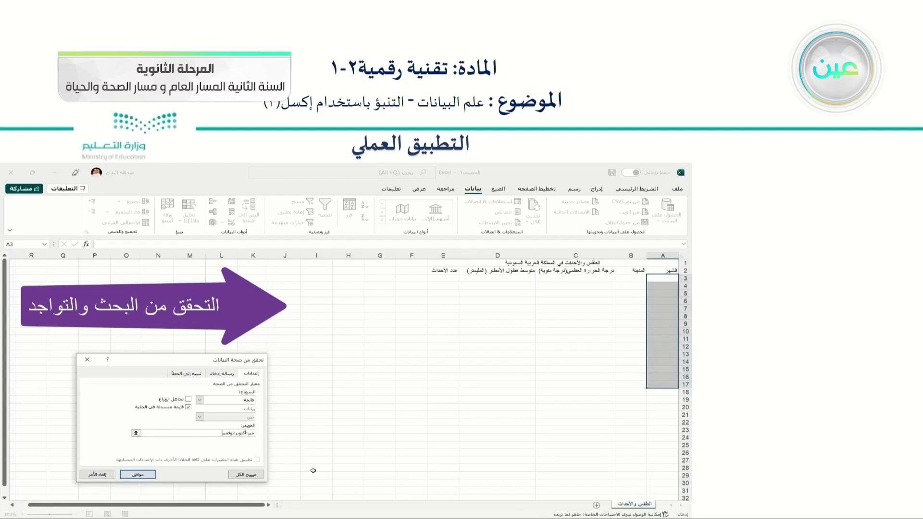
Apply the validation rule and choose يناير from the month list in cell A3
{"action": "left_click", "coordinate": [150, 475]}
{"action": "left_click", "coordinate": [644, 279]}
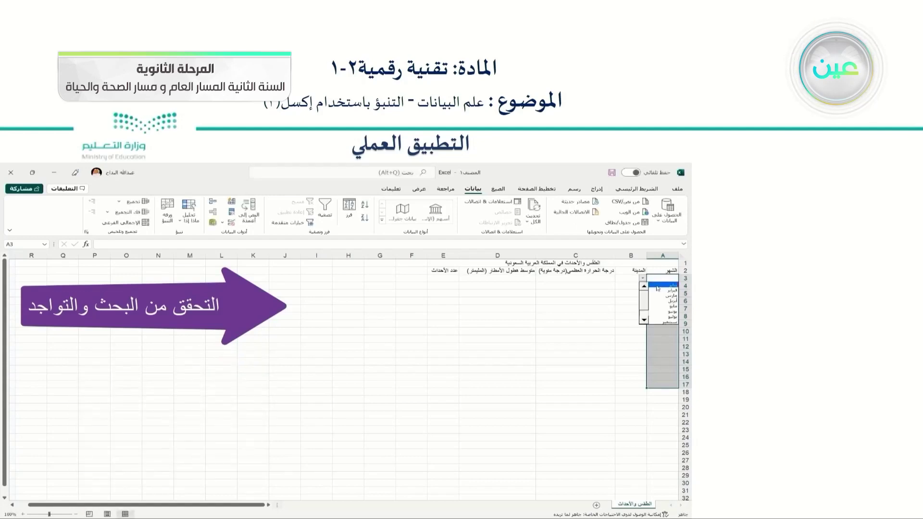
{"action": "left_click", "coordinate": [658, 286]}
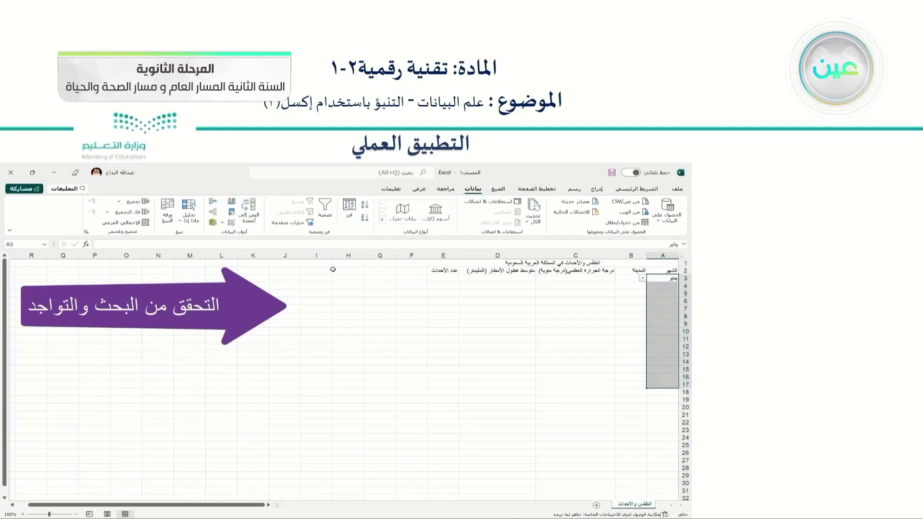
Add an input message to the validation of A3:A17 with the title "تعليمات إدخال الشهور"
{"action": "left_click", "coordinate": [223, 223]}
{"action": "left_click", "coordinate": [218, 234]}
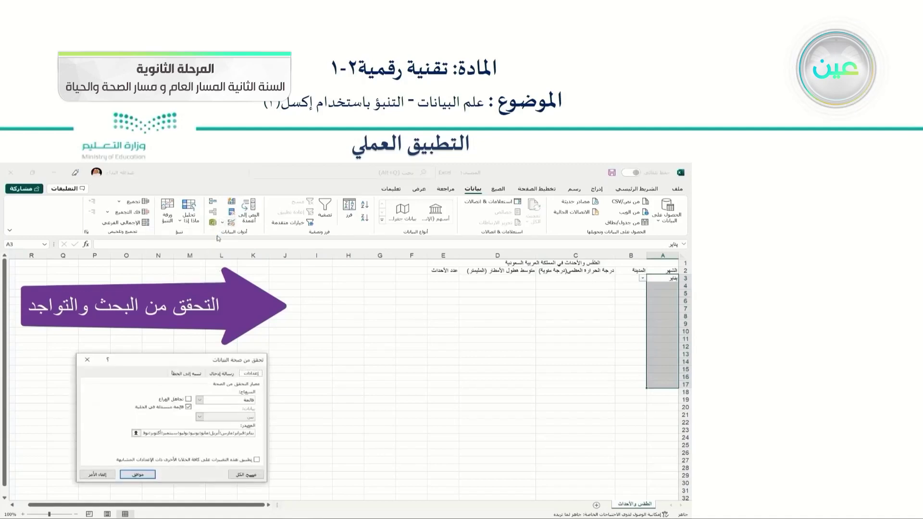
{"action": "left_click", "coordinate": [227, 376]}
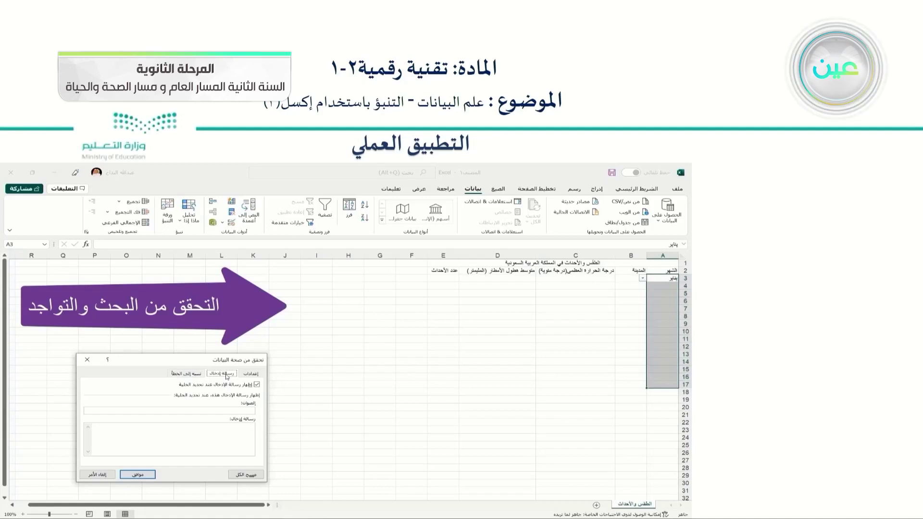
{"action": "left_click", "coordinate": [226, 412]}
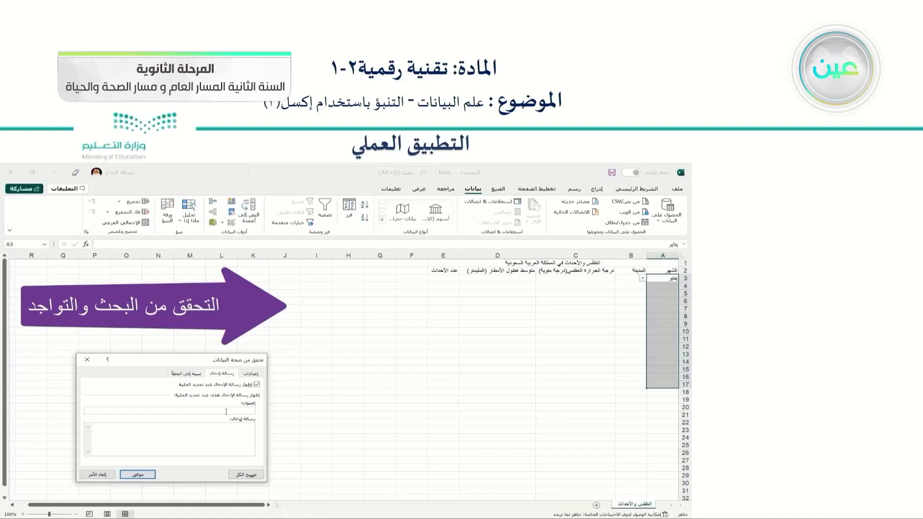
{"action": "type", "text": "تعليمات إدخال الشهور"}
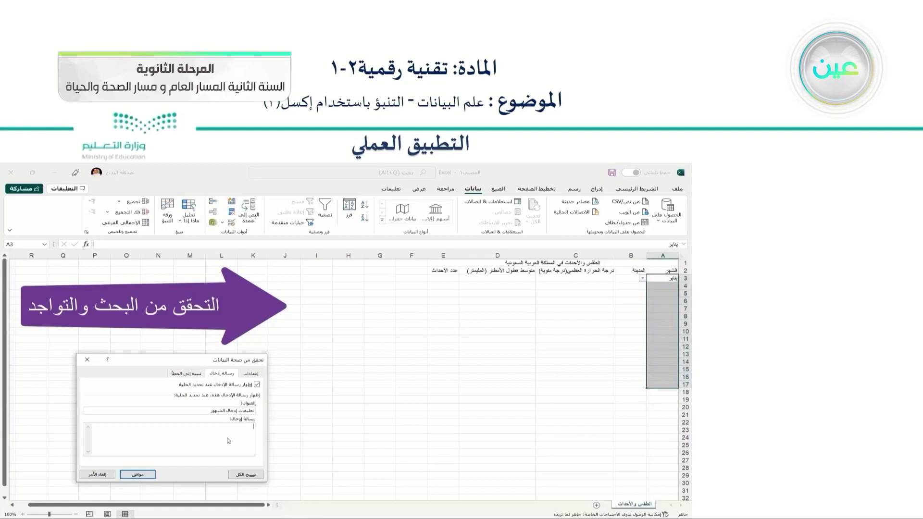
Set the input message text to "يجب أن تختار أحد الشهور من القائمة" and apply it
{"action": "type", "text": "أن ب"}
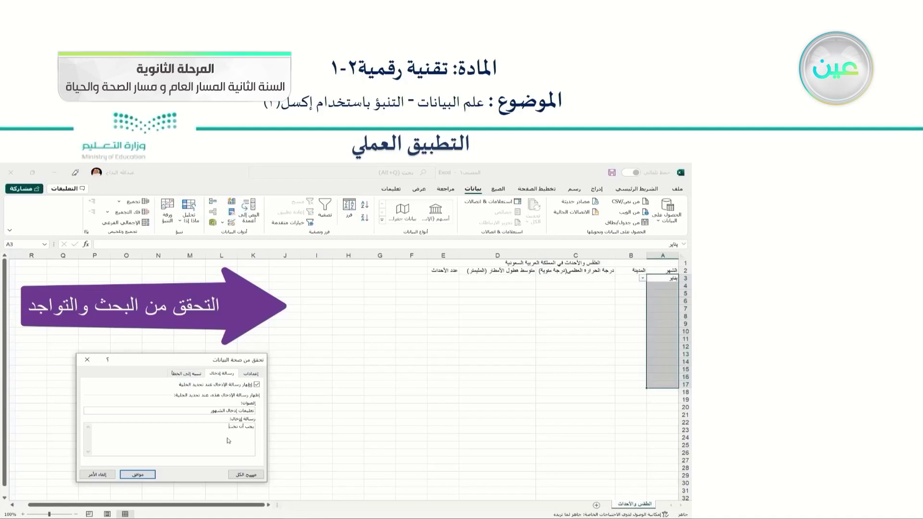
{"action": "type", "text": "ختار أحد الشهور"}
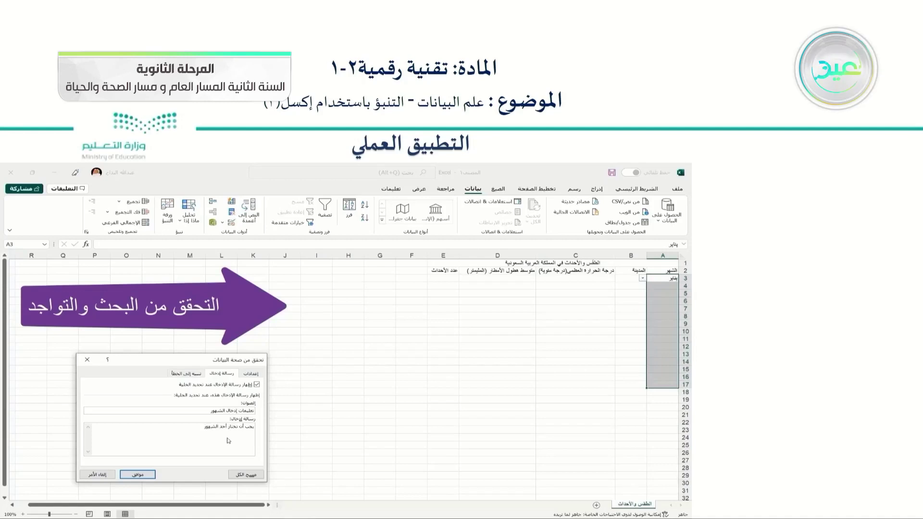
{"action": "type", "text": " من القائمة"}
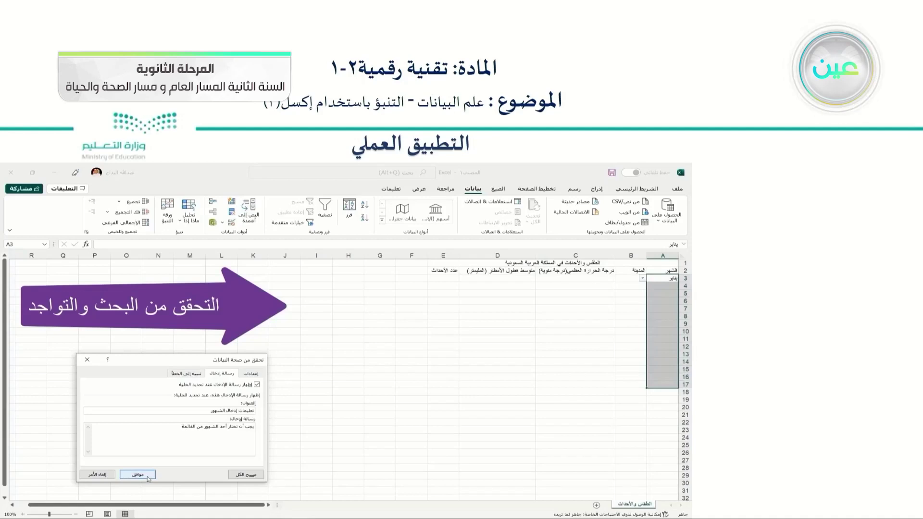
{"action": "left_click", "coordinate": [148, 477]}
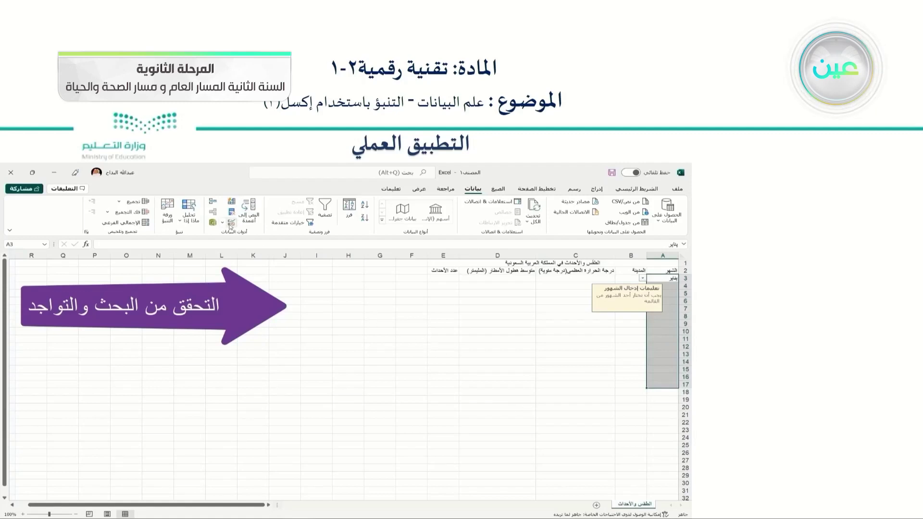
Set up a stop-style (إيقاف) error alert for A3:A17 with the title "القيمة التي أدخلتها غير صالحة"
{"action": "left_click", "coordinate": [222, 223]}
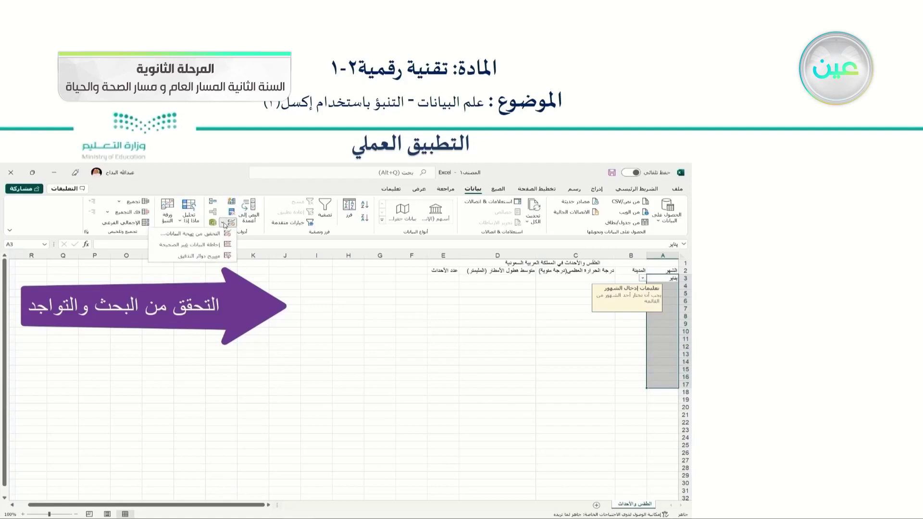
{"action": "left_click", "coordinate": [222, 237]}
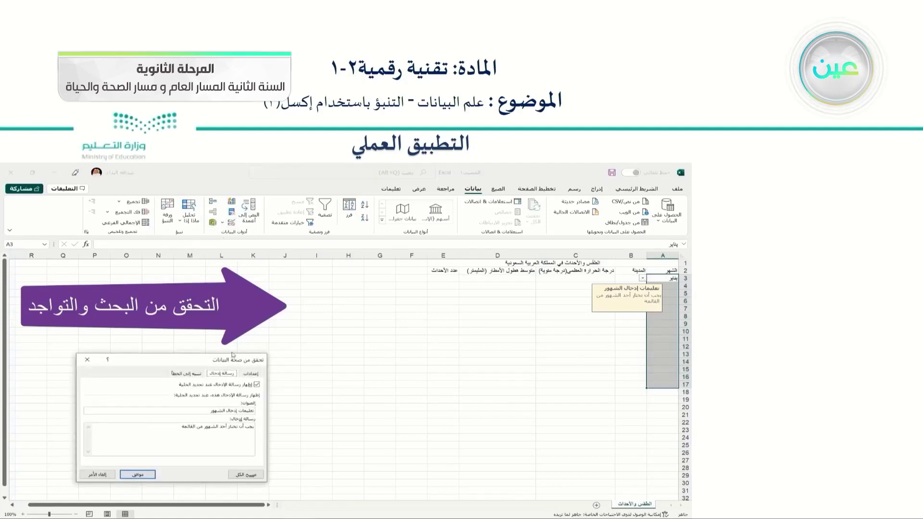
{"action": "left_click", "coordinate": [187, 374]}
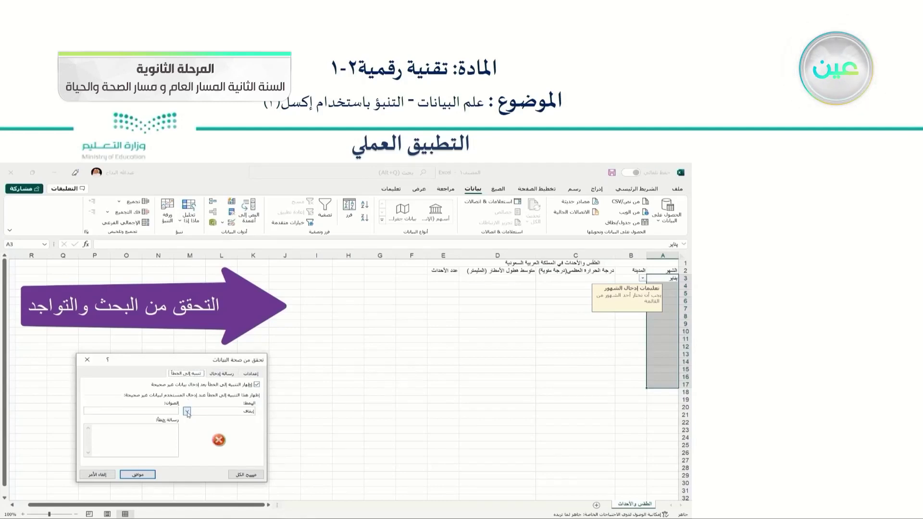
{"action": "left_click", "coordinate": [230, 416]}
{"action": "left_click", "coordinate": [230, 414]}
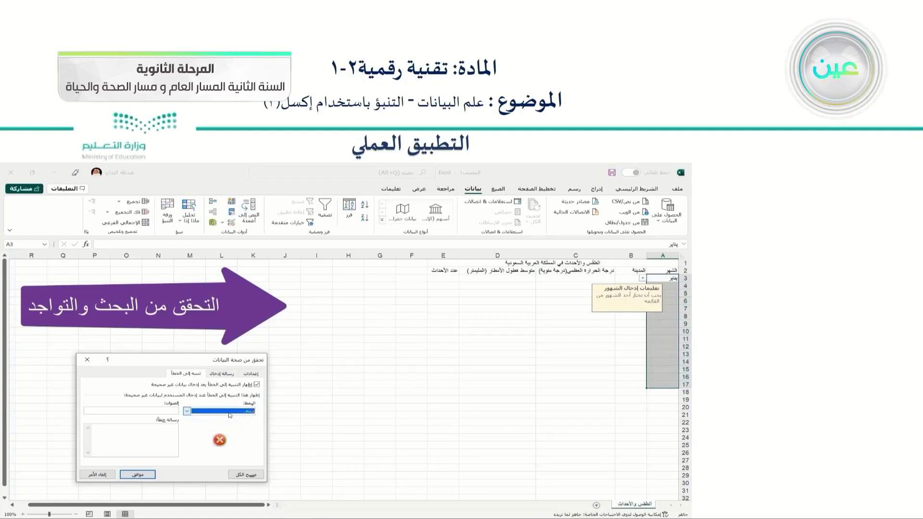
{"action": "left_click", "coordinate": [159, 411]}
{"action": "type", "text": "ال"}
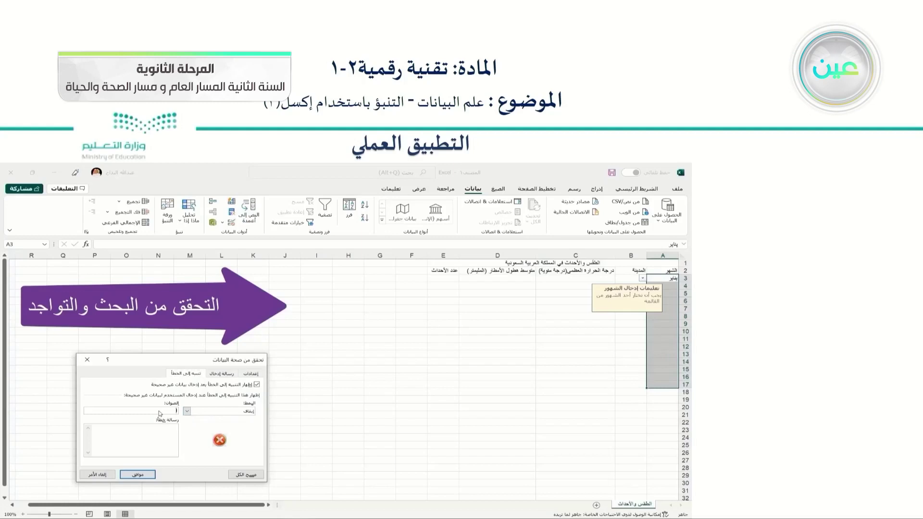
{"action": "type", "text": "قيمة التي أدخلت"}
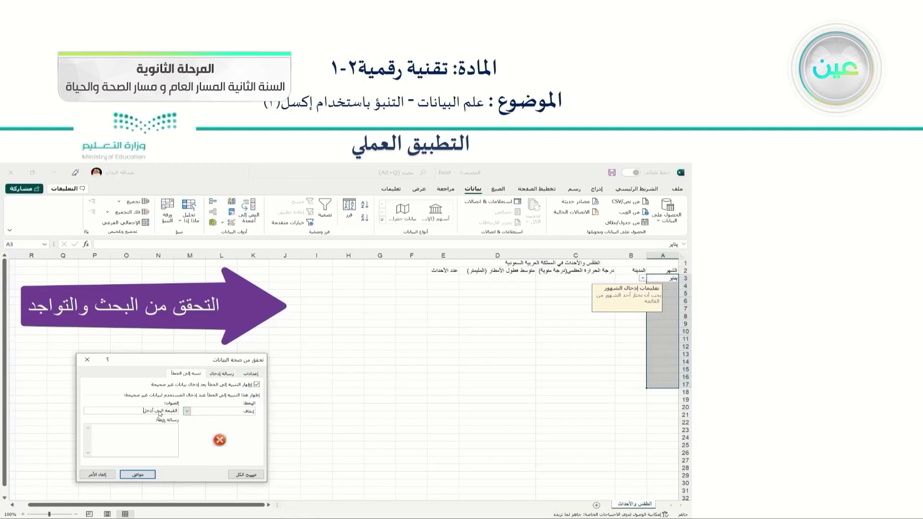
{"action": "type", "text": "ها غير صالحة"}
Set the error message text to "يمكن إدخال القيم من القائمة فقط" and apply the alert
{"action": "left_click", "coordinate": [163, 438]}
{"action": "type", "text": "ال"}
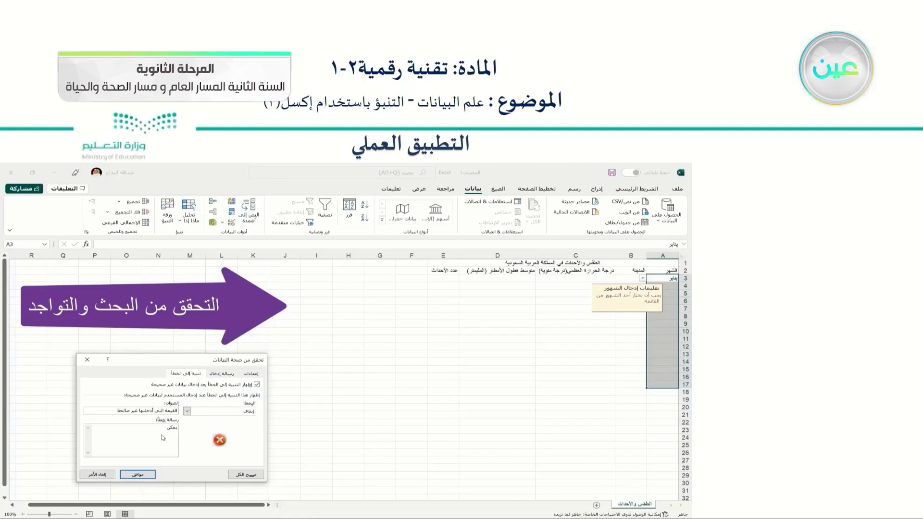
{"action": "type", "text": "كن إدخال القيم م"}
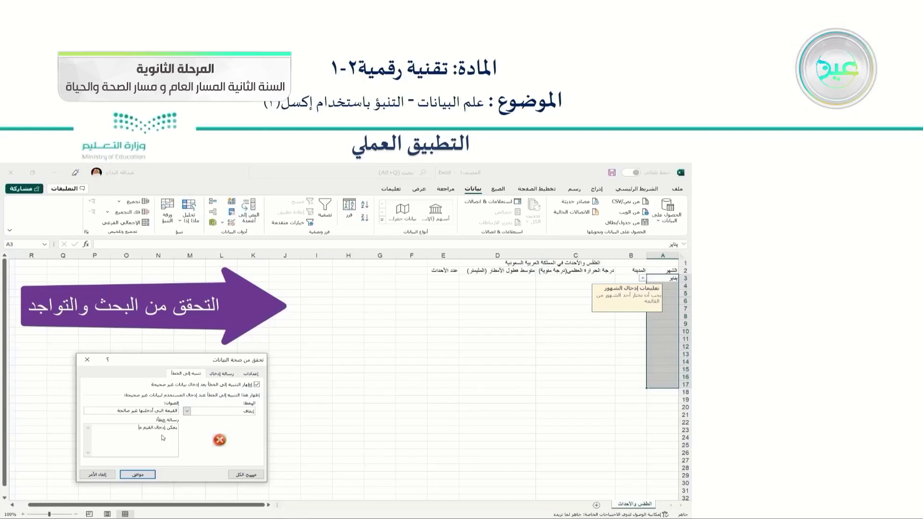
{"action": "type", "text": "ن القائ"}
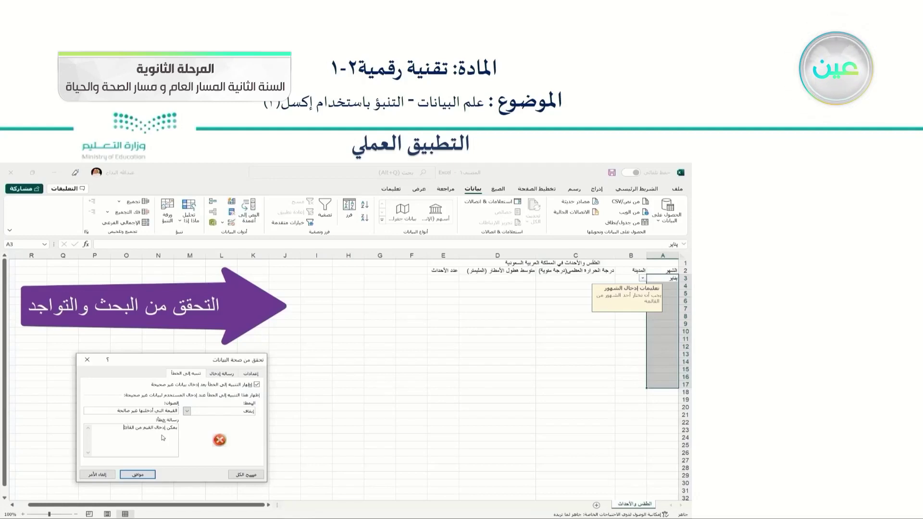
{"action": "type", "text": "مة فقط"}
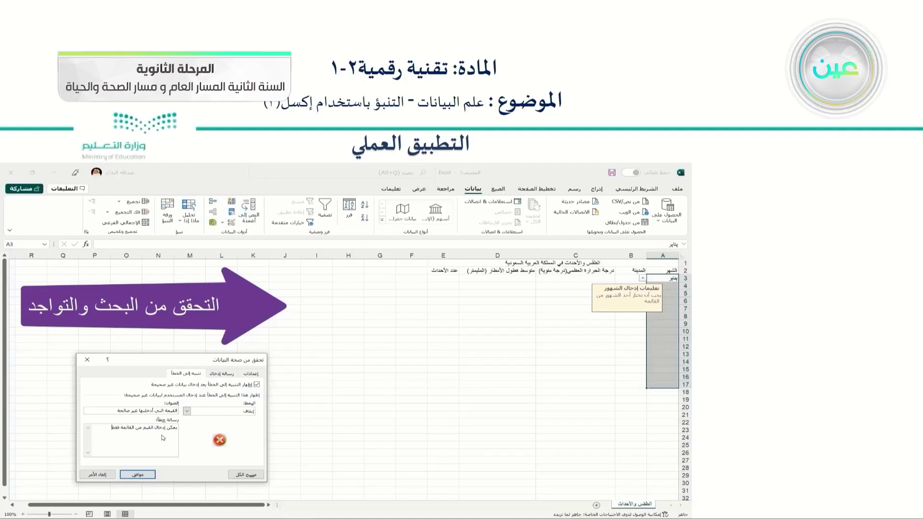
{"action": "left_click", "coordinate": [144, 479]}
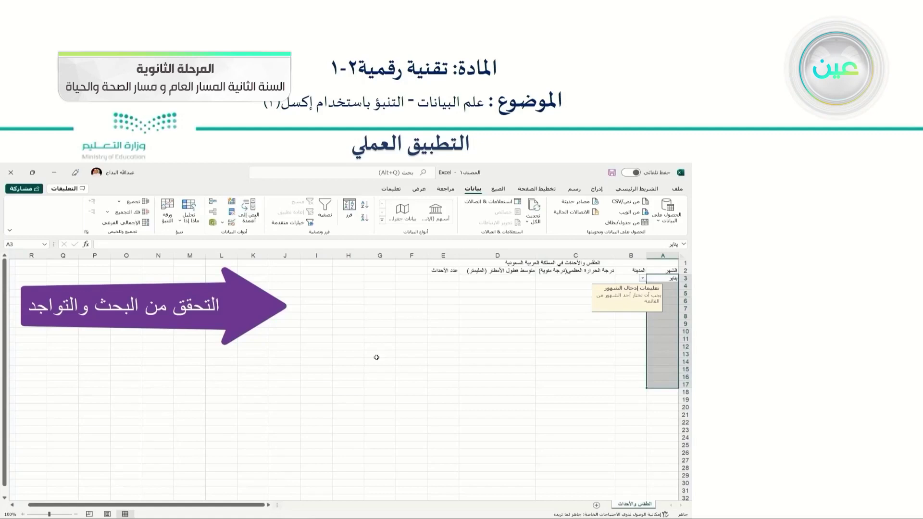
Fill cell A4 with يناير from the validated month list
{"action": "left_click", "coordinate": [667, 287]}
{"action": "left_click", "coordinate": [643, 287]}
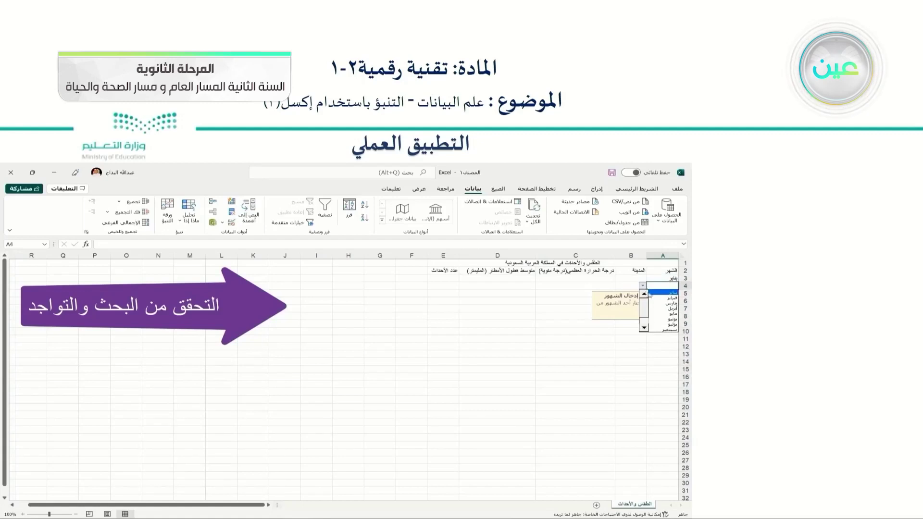
{"action": "left_click", "coordinate": [652, 293]}
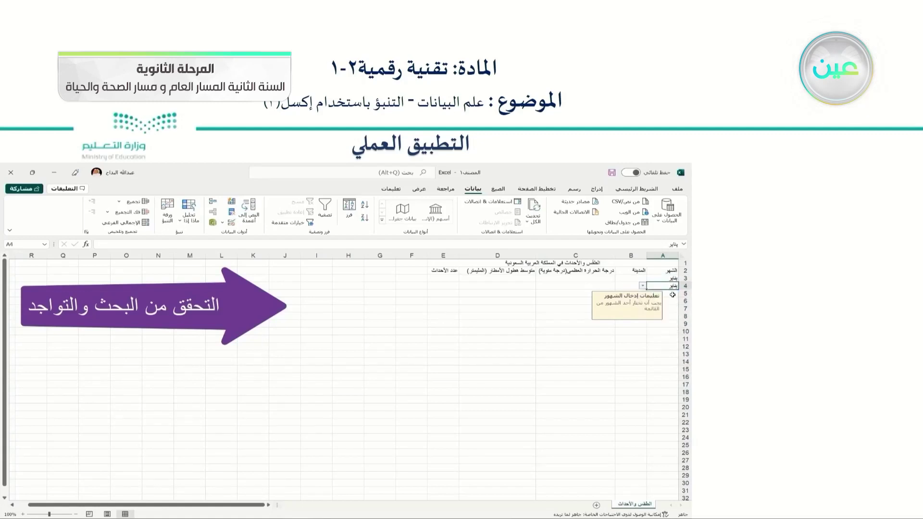
Fill cells A5 and A6 with فبراير from the validated month list
{"action": "left_click", "coordinate": [670, 294]}
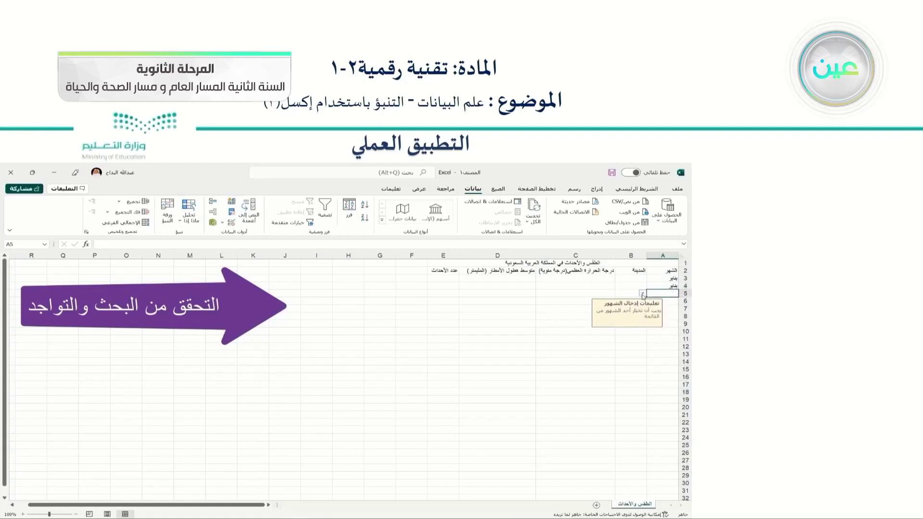
{"action": "left_click", "coordinate": [643, 294]}
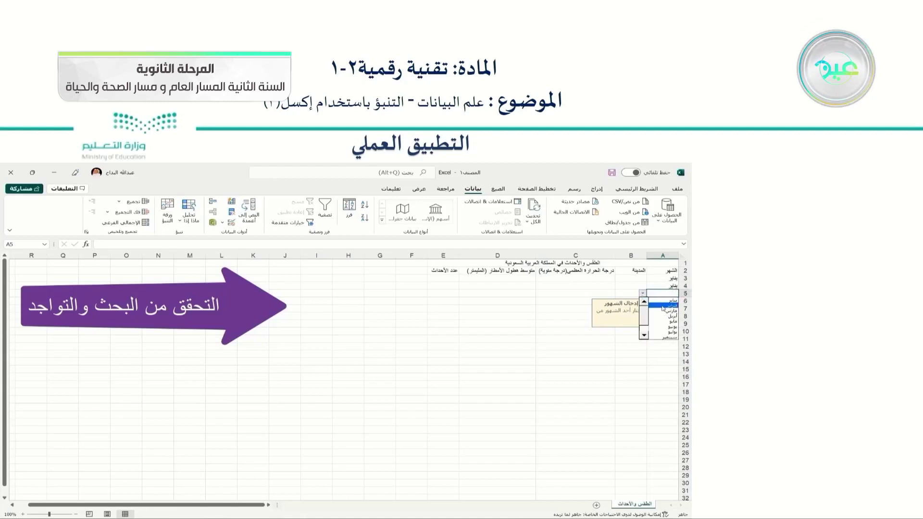
{"action": "left_click", "coordinate": [664, 307]}
{"action": "left_click", "coordinate": [666, 301]}
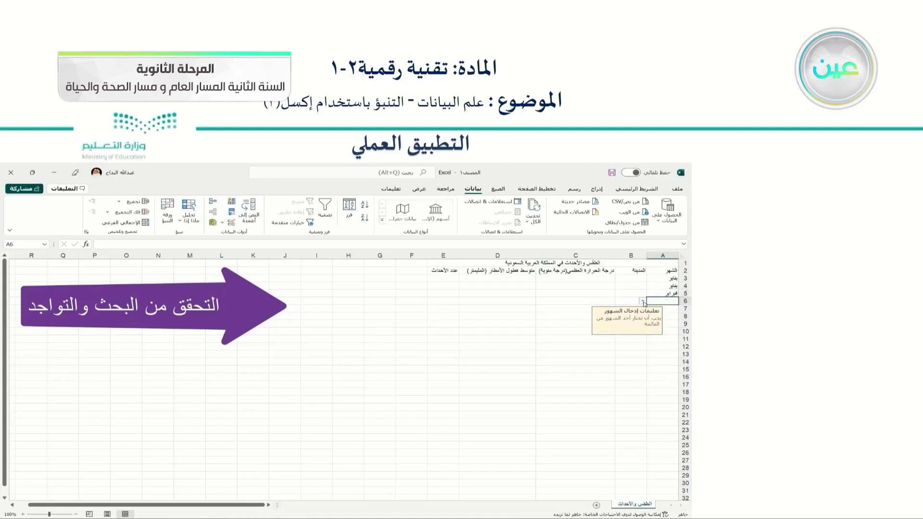
{"action": "left_click", "coordinate": [643, 301]}
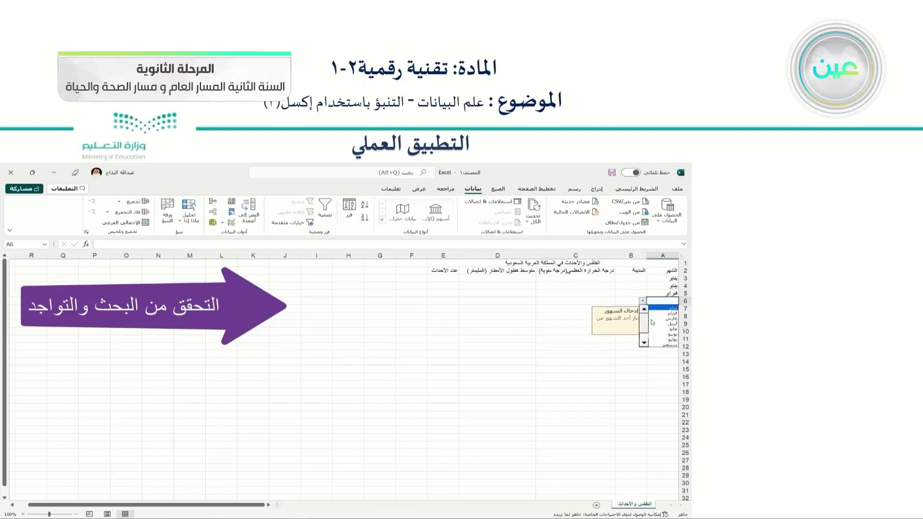
{"action": "left_click", "coordinate": [655, 313]}
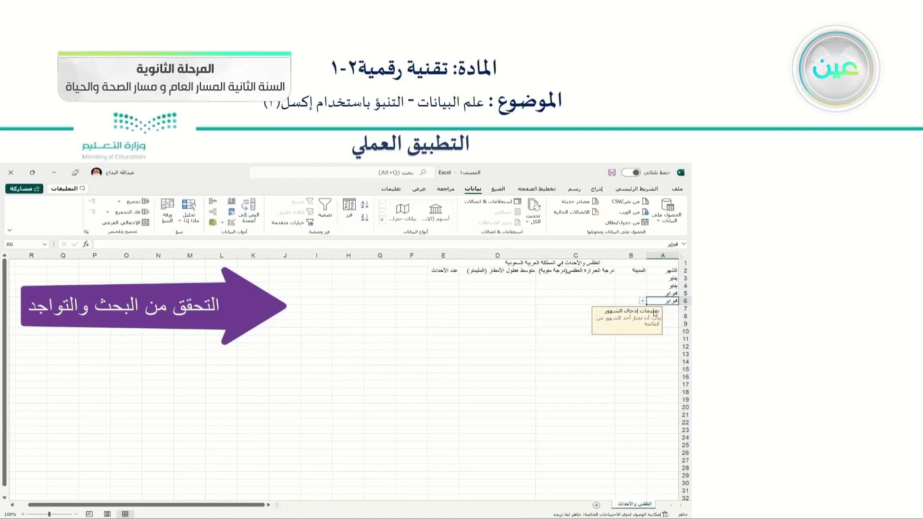
Test the month validation by trying to enter ديسمبر in cell A7, and choose to retry the entry
{"action": "left_click", "coordinate": [672, 310]}
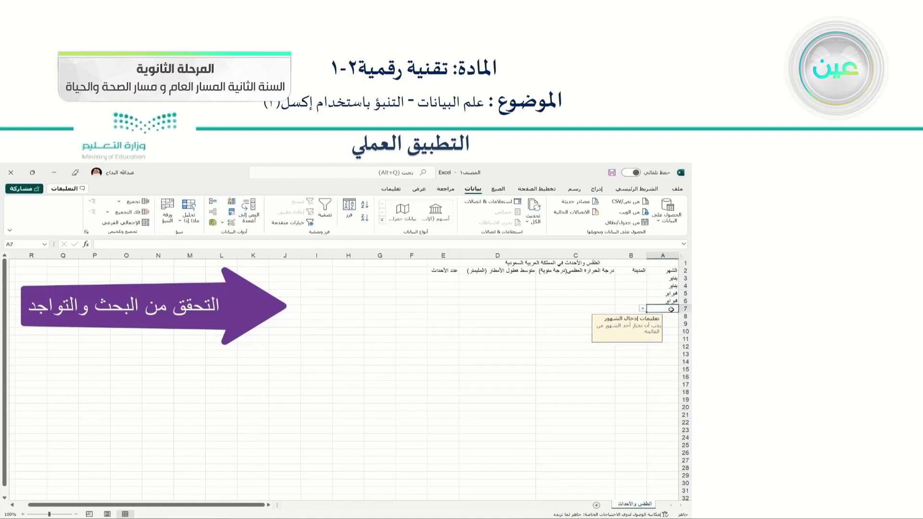
{"action": "type", "text": "ديسمبر"}
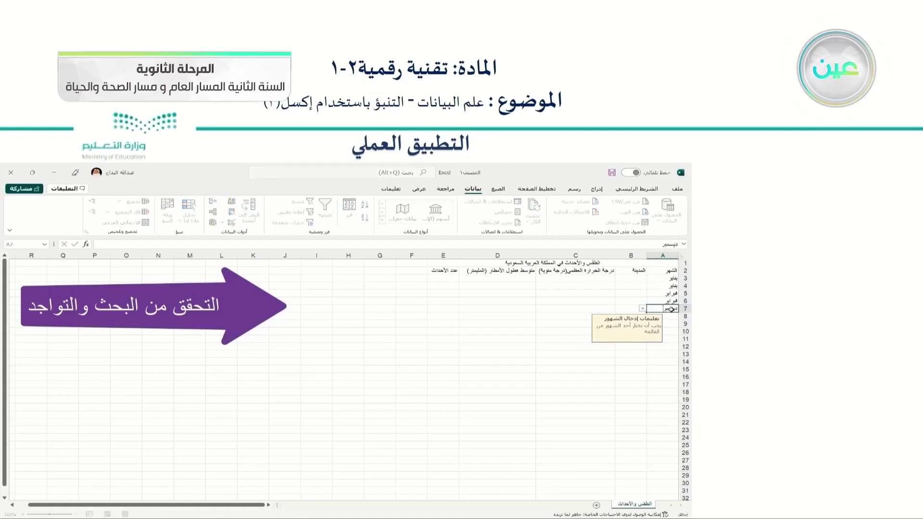
{"action": "key", "text": "Return"}
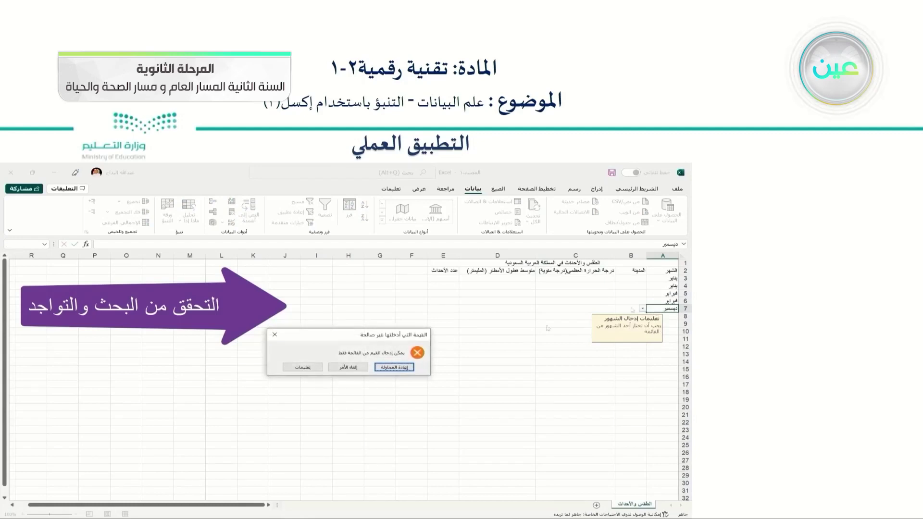
{"action": "left_click", "coordinate": [395, 368]}
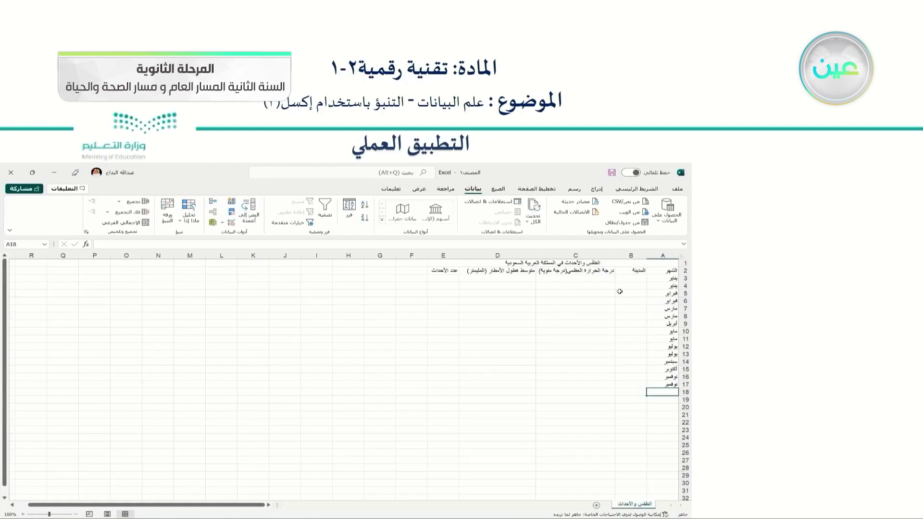
Create a data validation rule for the city cells B3:B17 that restricts text length (طول النص)
{"action": "left_click_drag", "start_coordinate": [635, 279], "coordinate": [641, 382]}
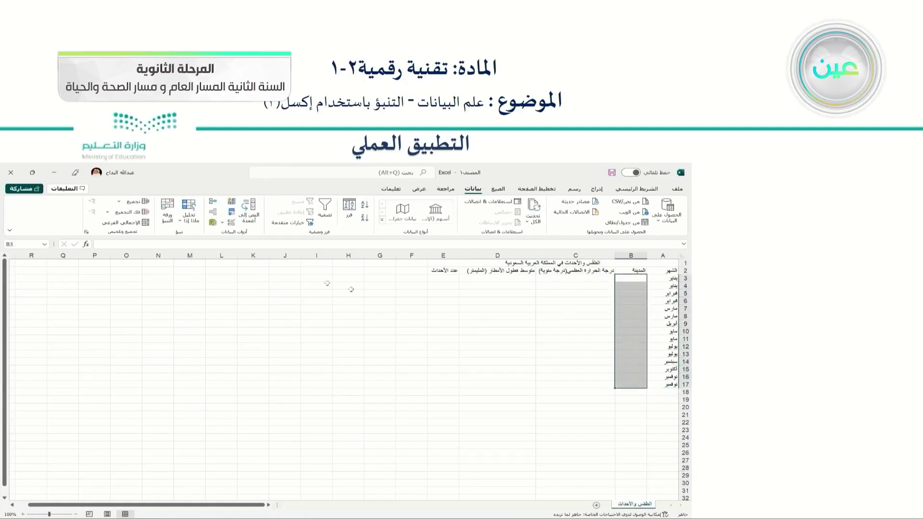
{"action": "left_click", "coordinate": [223, 224]}
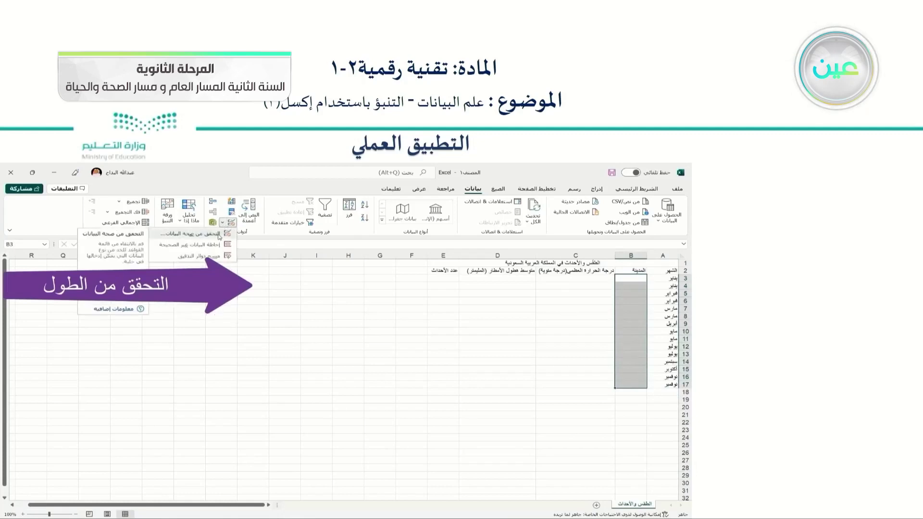
{"action": "left_click", "coordinate": [219, 234]}
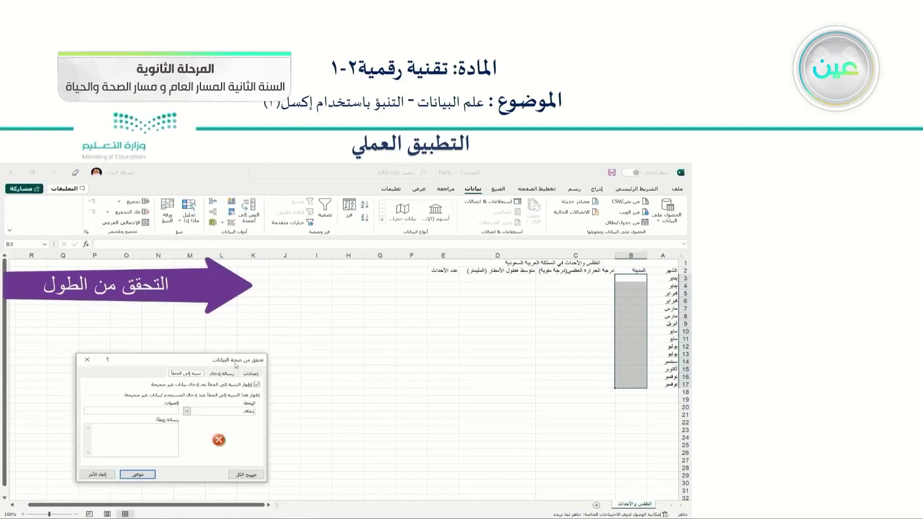
{"action": "left_click_drag", "start_coordinate": [207, 364], "coordinate": [258, 320]}
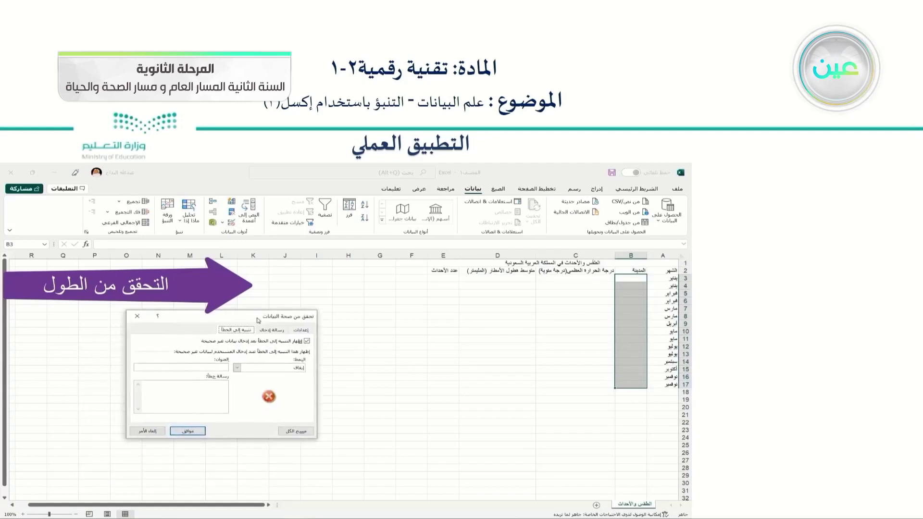
{"action": "left_click", "coordinate": [302, 329]}
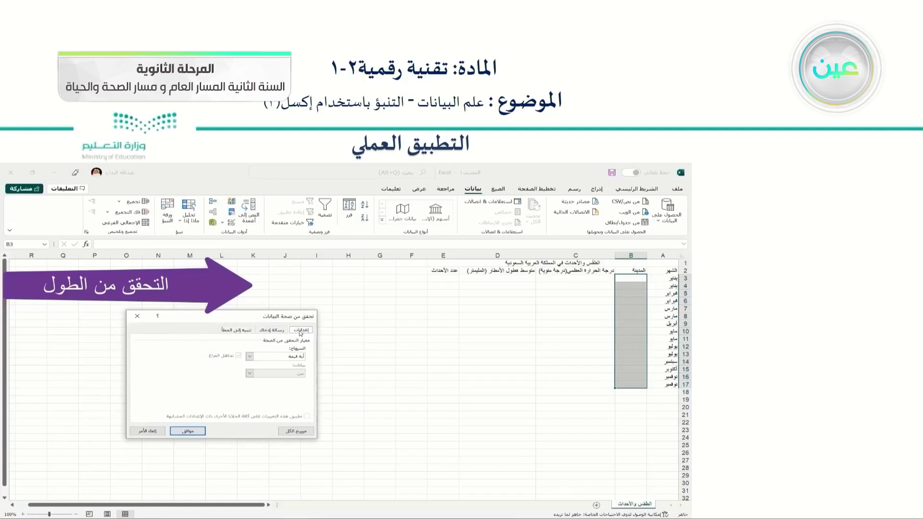
{"action": "left_click", "coordinate": [292, 357]}
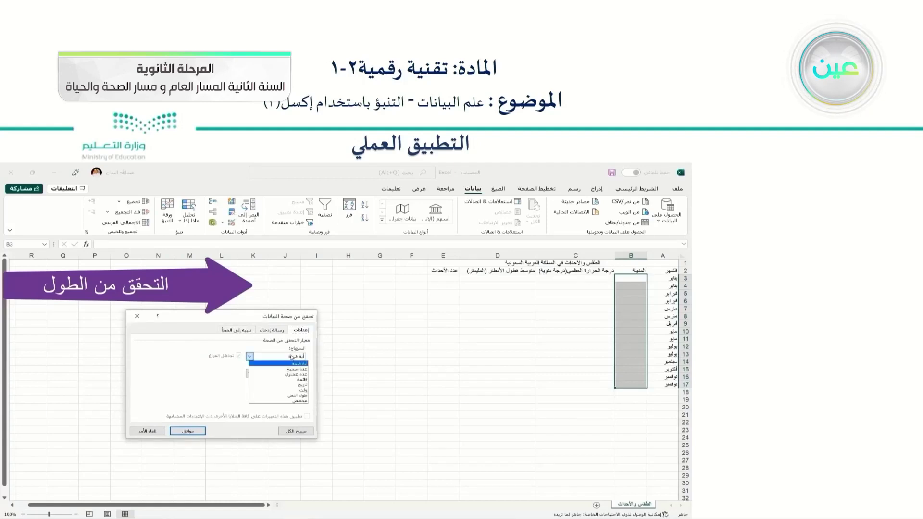
{"action": "left_click", "coordinate": [292, 396]}
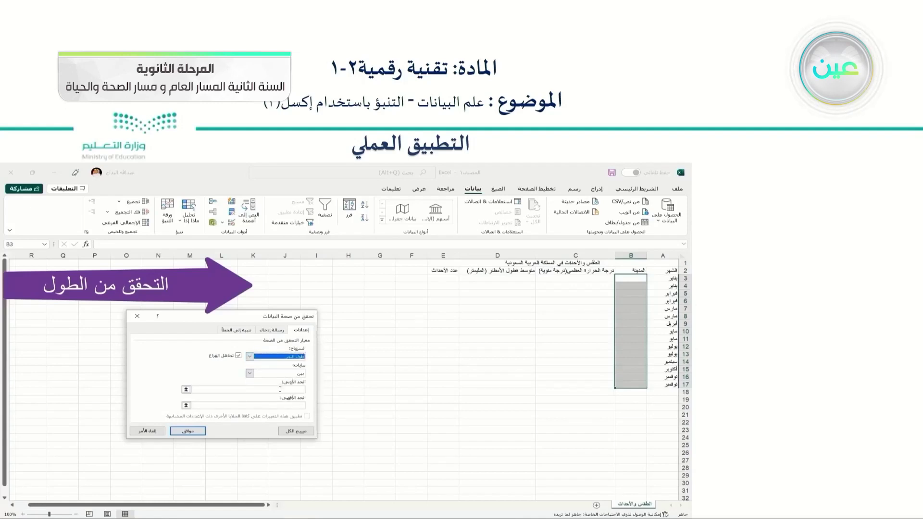
Set the text length rule's minimum to 3 and its maximum to 6
{"action": "left_click", "coordinate": [280, 390]}
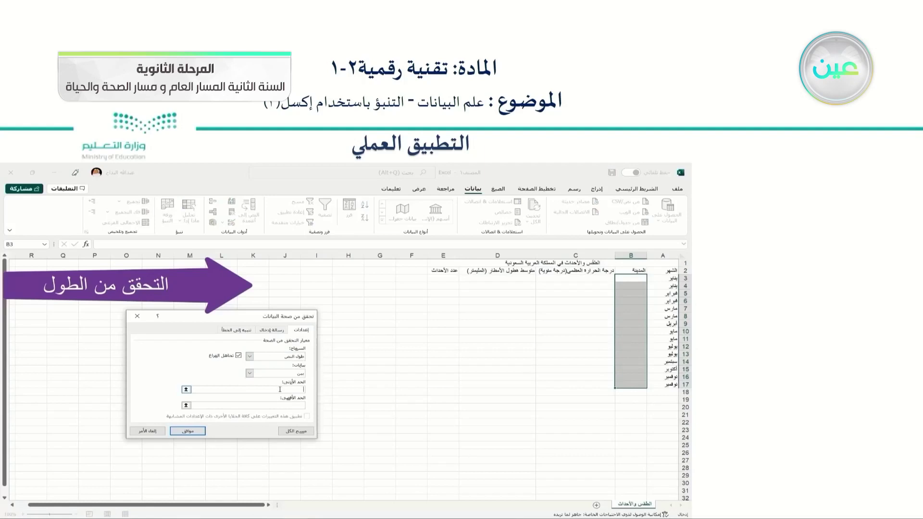
{"action": "type", "text": "3"}
{"action": "left_click", "coordinate": [276, 405]}
{"action": "type", "text": "6"}
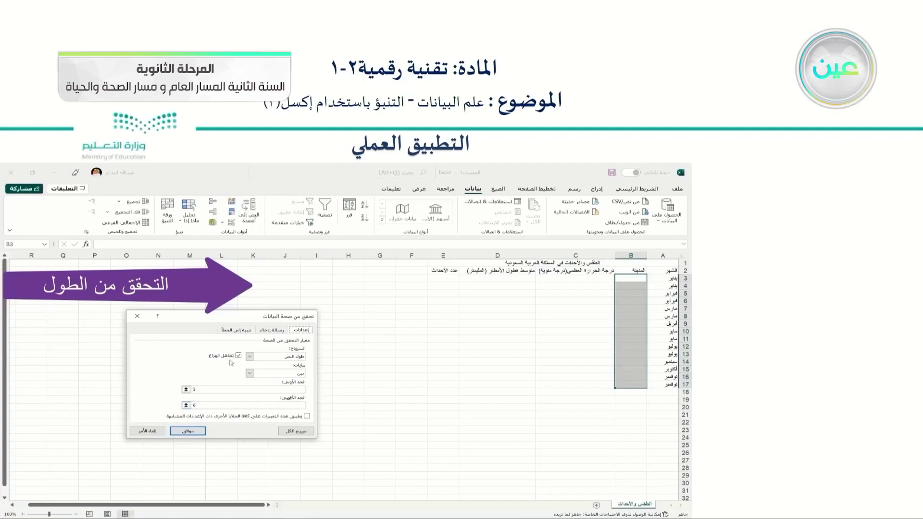
{"action": "left_click", "coordinate": [238, 355]}
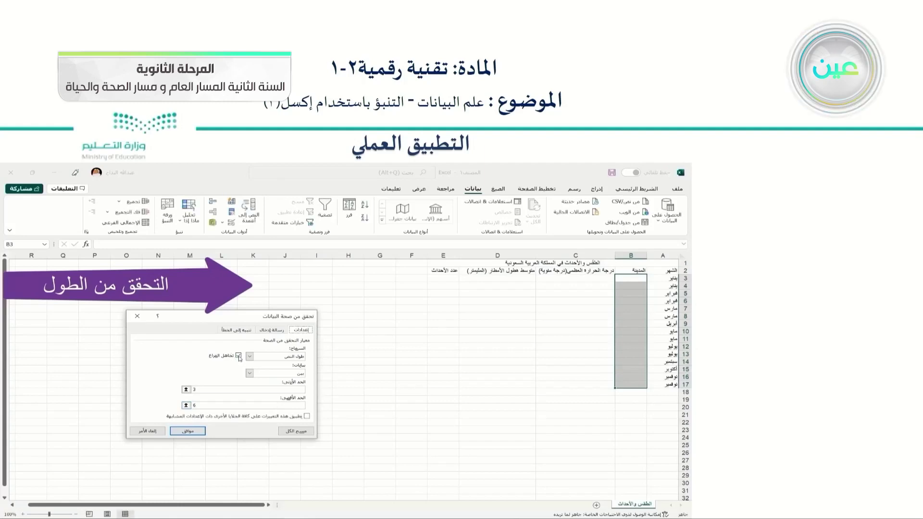
Enter a title for the input message of the city cells B3:B17
{"action": "left_click", "coordinate": [275, 331]}
{"action": "type", "text": "تحقق"}
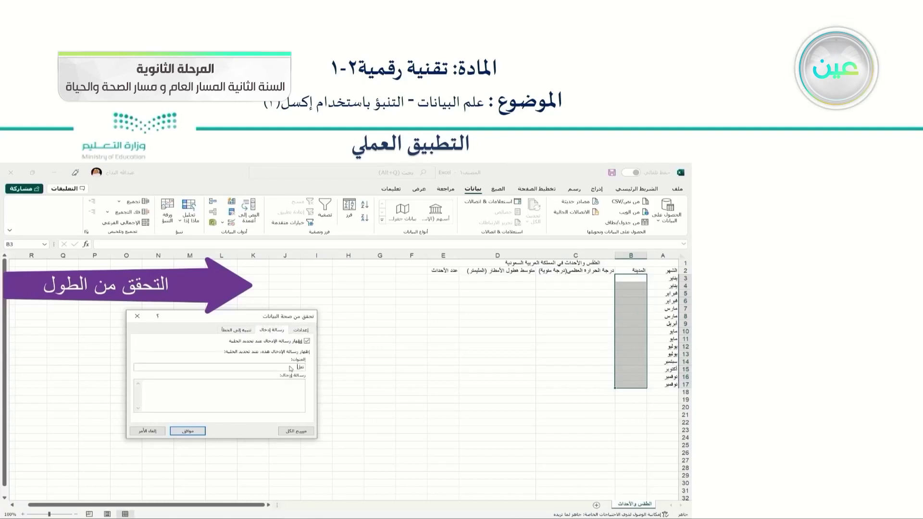